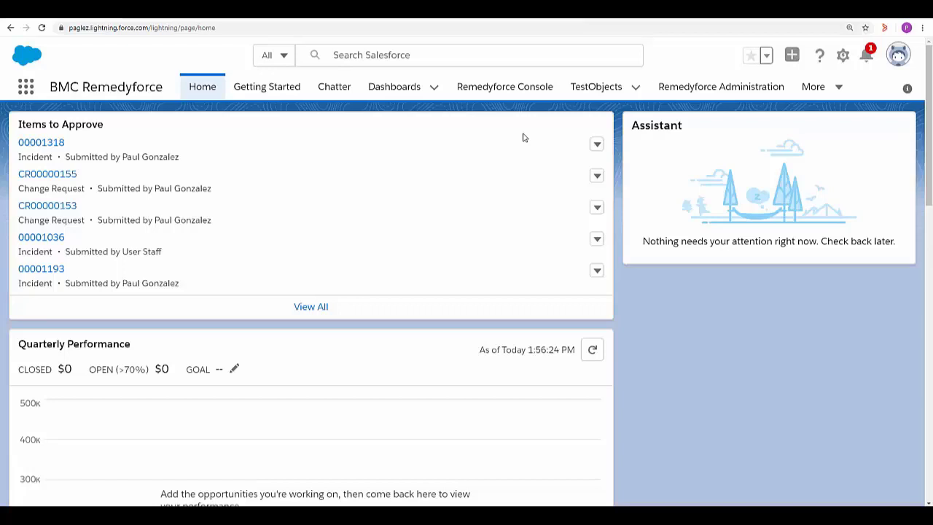
Check that Incident - Email Settings assigns email incidents to QueueGeneral, then go to Salesforce Setup.
left_click(709, 91)
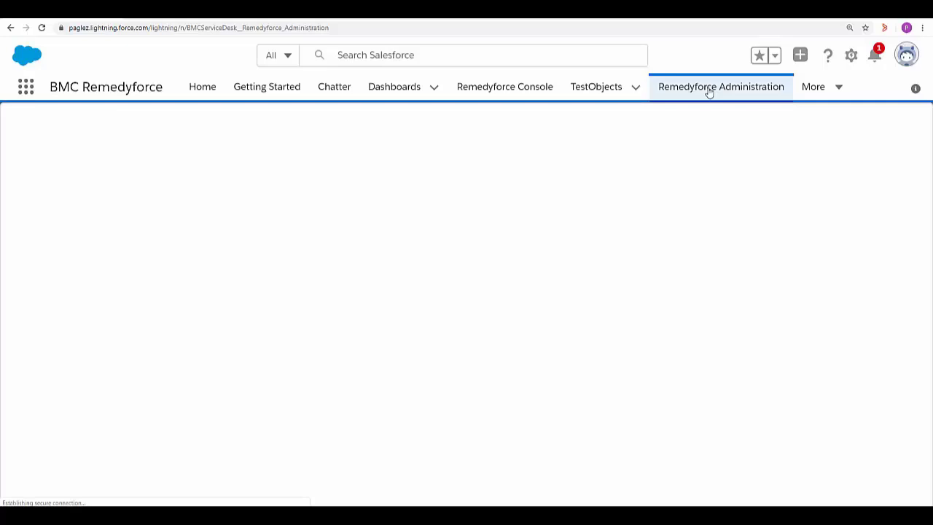
scroll(204, 319, "down", 1)
mouse_move(125, 377)
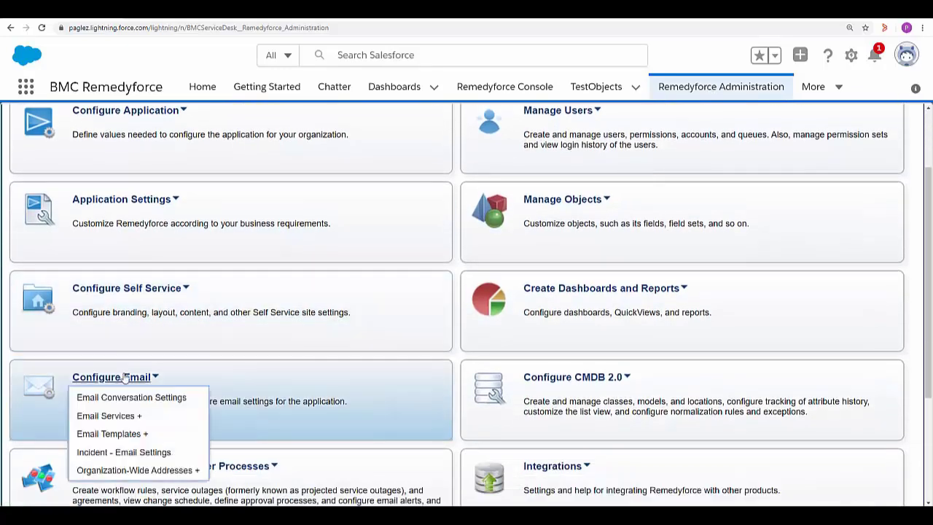
left_click(149, 454)
scroll(284, 267, "down", 1)
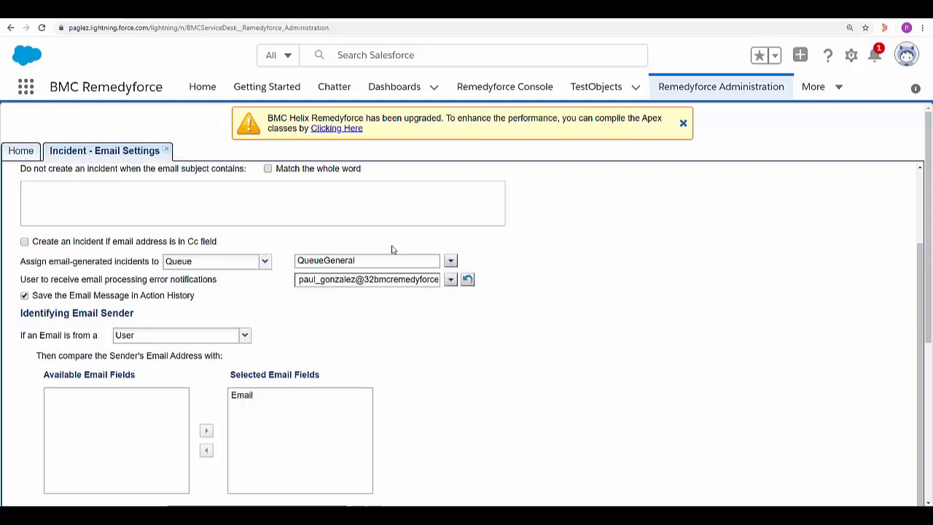
left_click(773, 9)
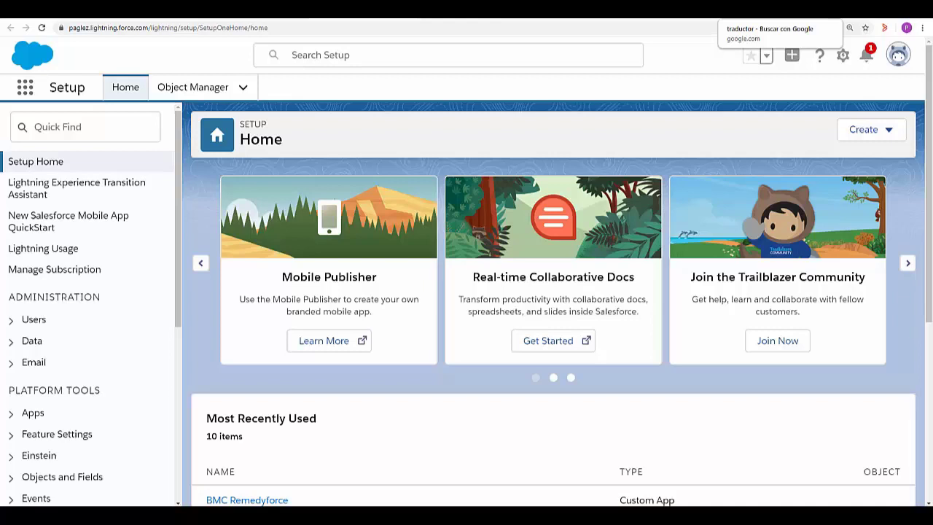
Find Email Services with 'email ser' and open the BMCRF_EmailProcessor service.
left_click(64, 129)
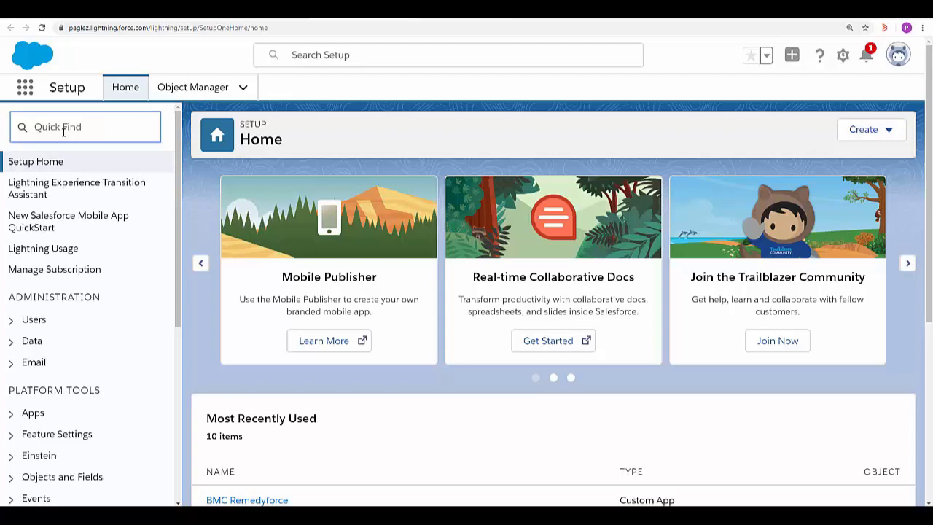
type("email ser")
left_click(68, 237)
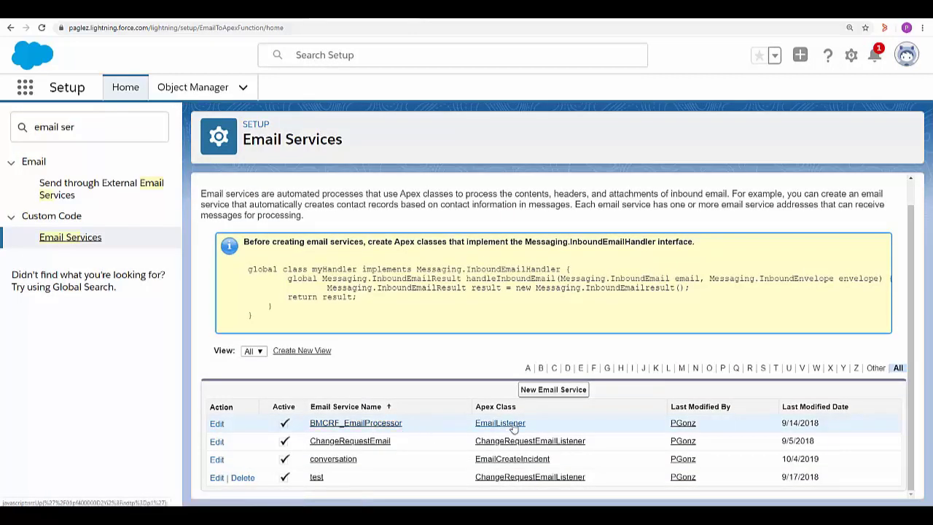
left_click(365, 423)
scroll(339, 401, "down", 3)
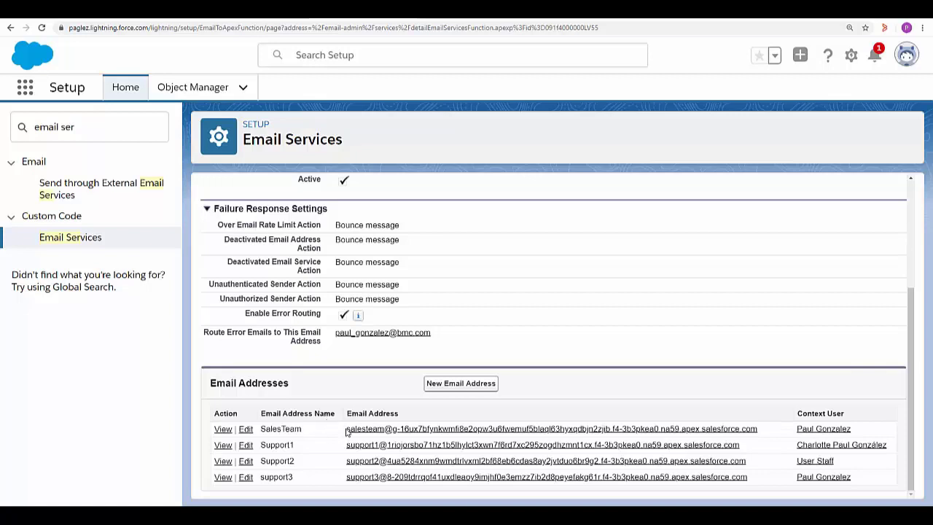
Copy the SalesTeam email address to the clipboard.
left_click_drag(347, 432, 771, 433)
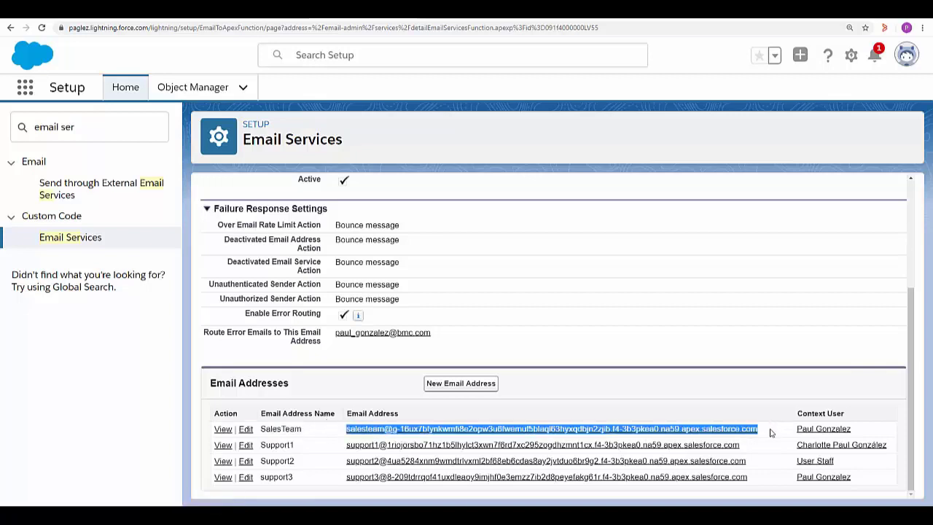
right_click(732, 433)
left_click(763, 386)
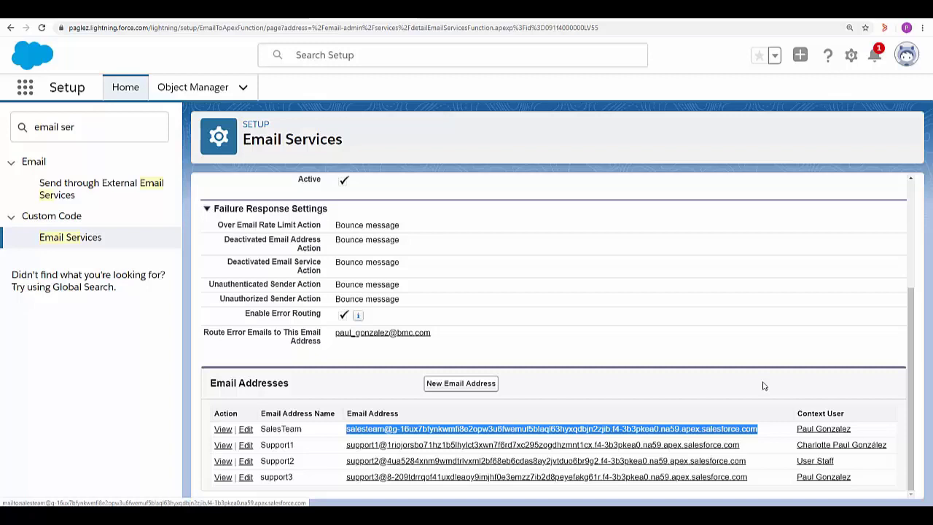
left_click_drag(93, 129, 6, 134)
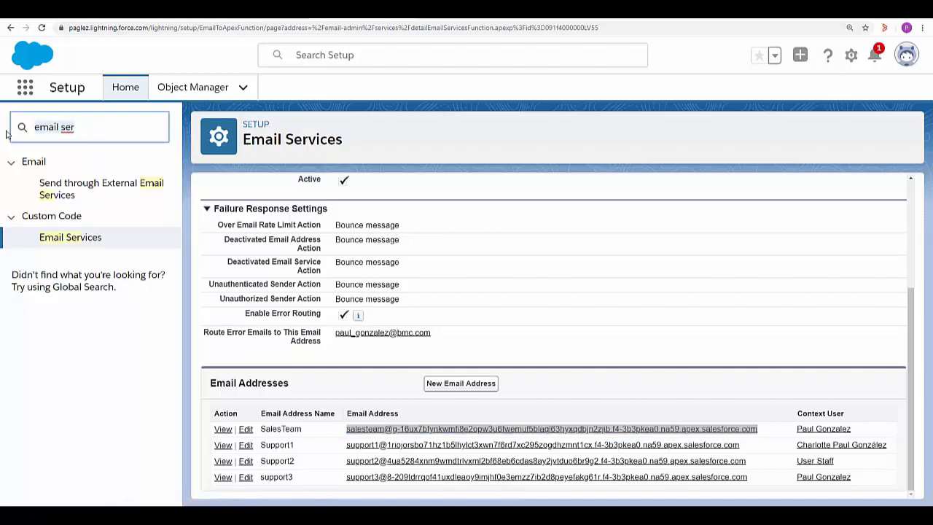
Start a new workflow rule on the Incident object from the Workflow Rules page.
type("workflow rules")
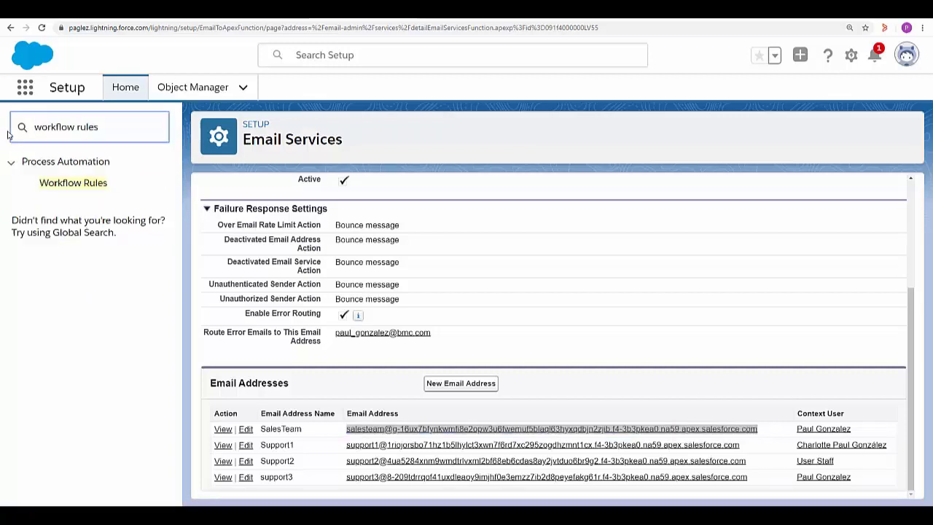
left_click(102, 186)
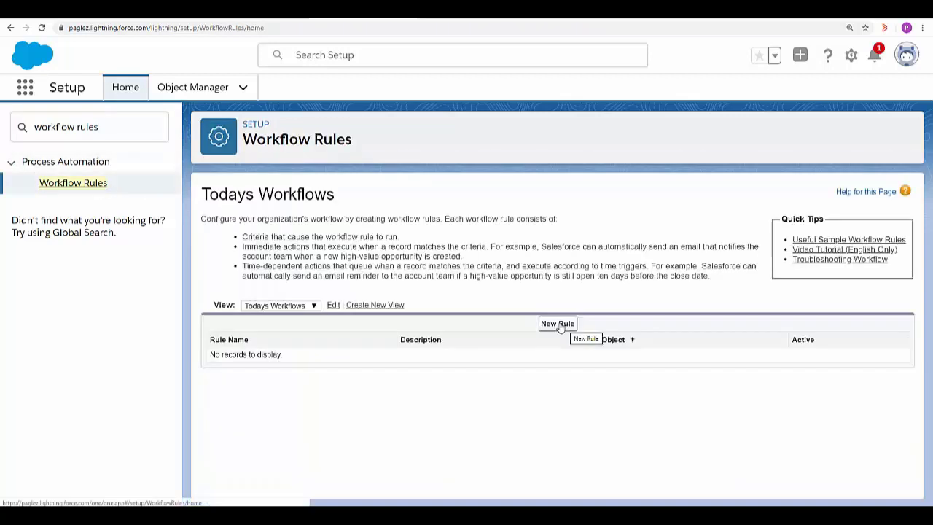
left_click(558, 324)
left_click(356, 327)
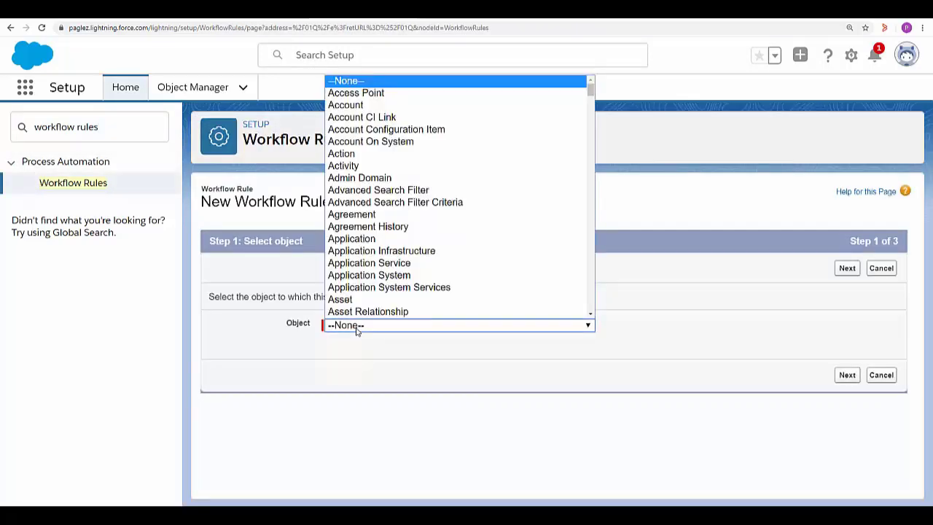
scroll(379, 269, "down", 10)
left_click(380, 262)
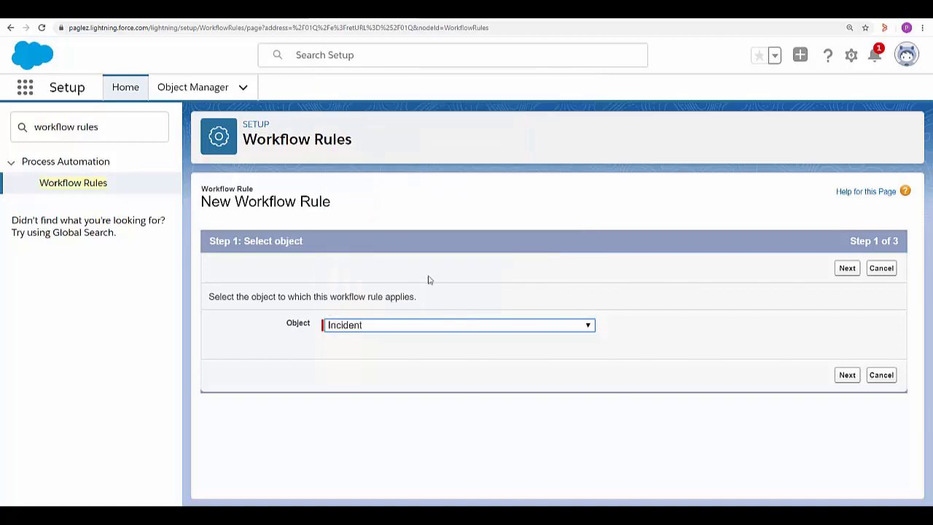
left_click(847, 375)
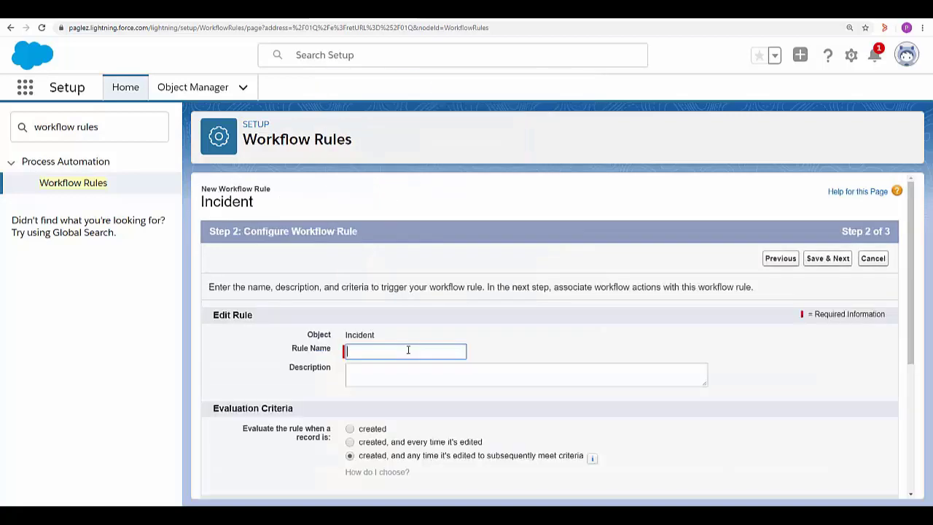
Paste in the rule name and evaluate the rule only when records are created.
key("ctrl+v")
key("Tab")
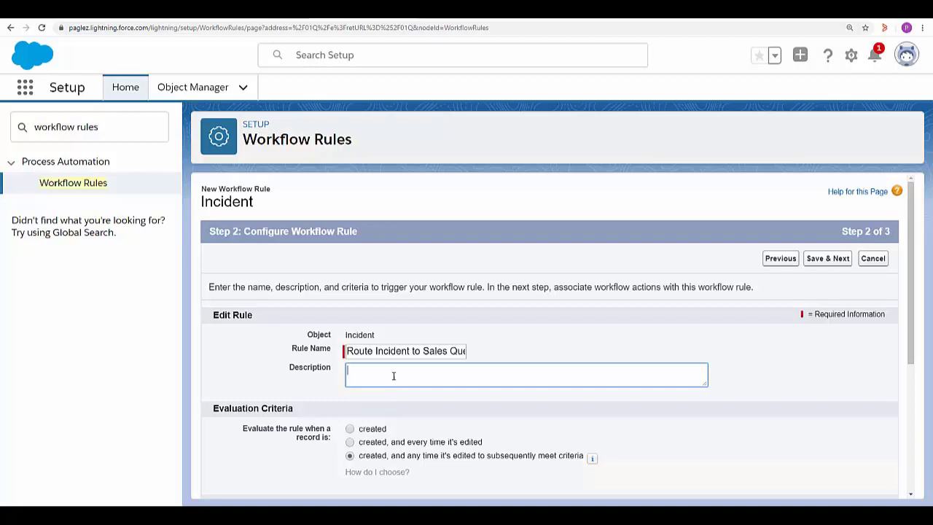
scroll(394, 376, "down", 3)
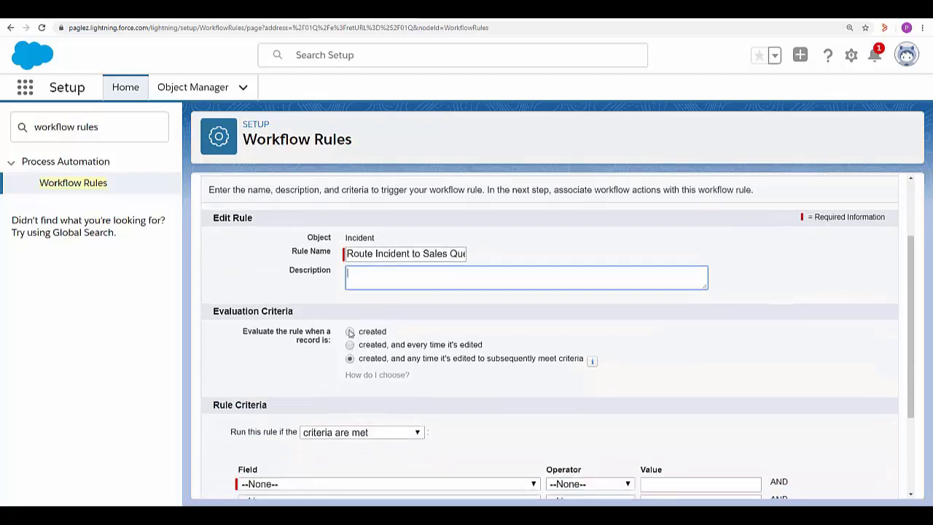
left_click(350, 333)
scroll(351, 334, "down", 3)
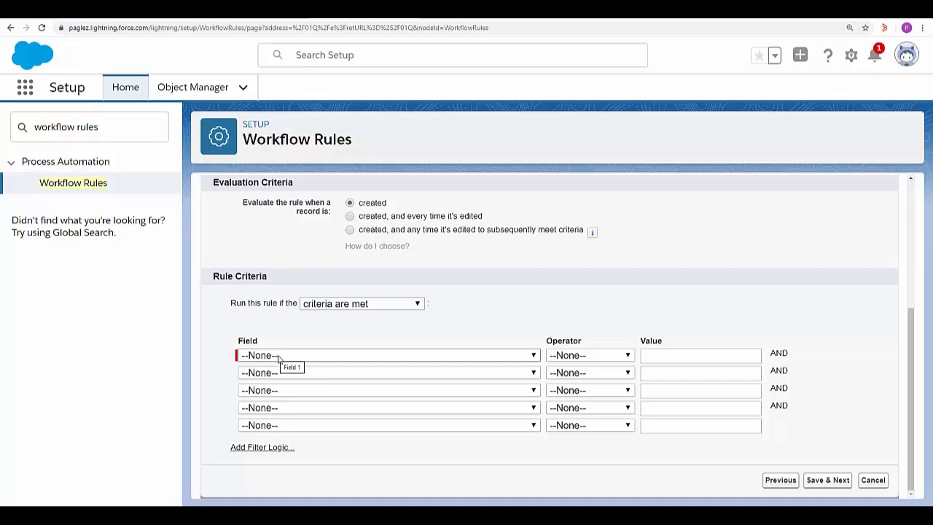
Set the criterion Incident: Email Service Address equals the pasted SalesTeam address.
left_click(271, 357)
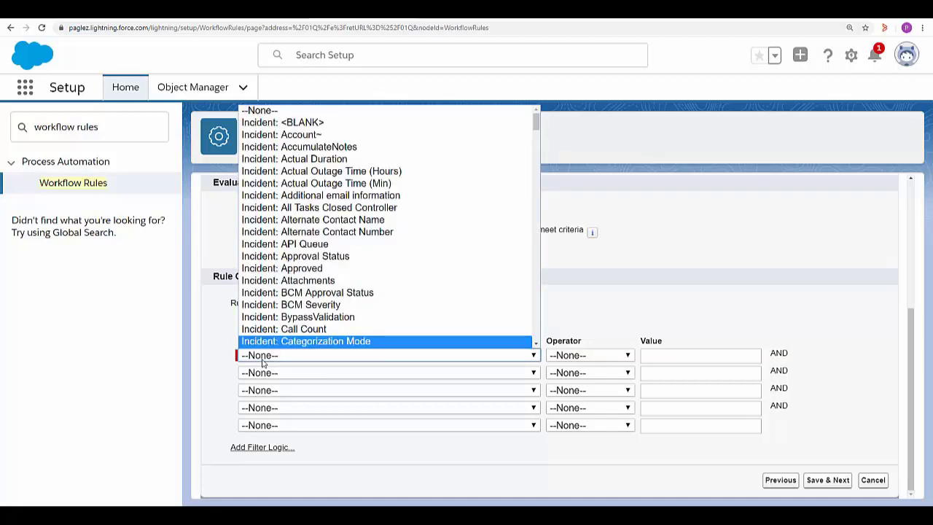
scroll(324, 292, "down", 5)
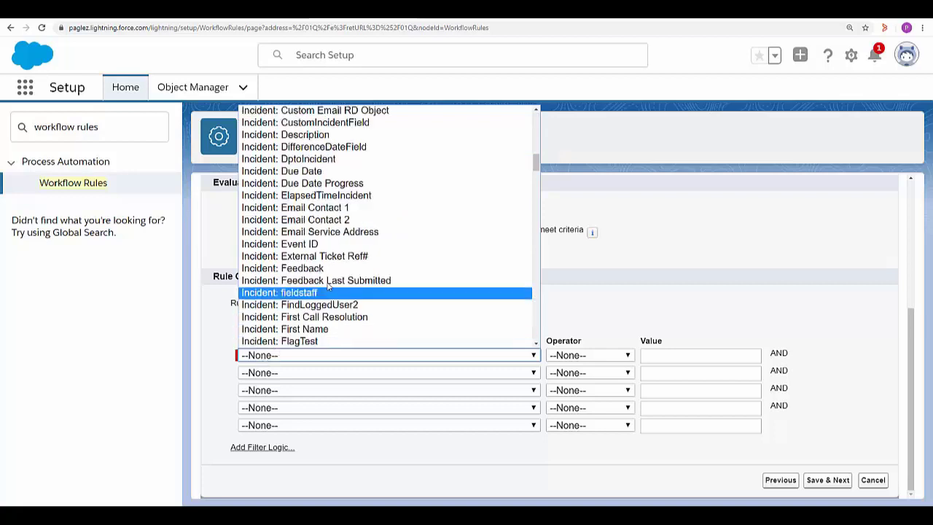
left_click(327, 232)
left_click(589, 355)
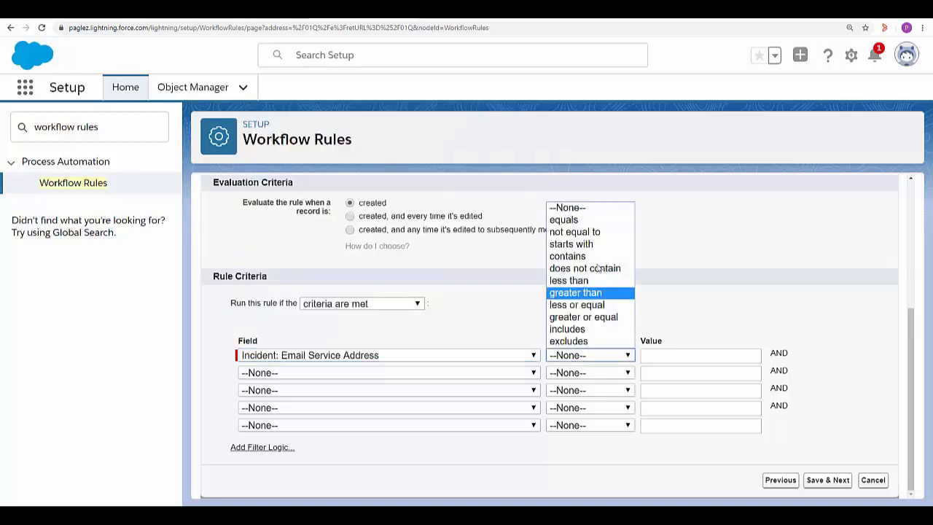
left_click(583, 218)
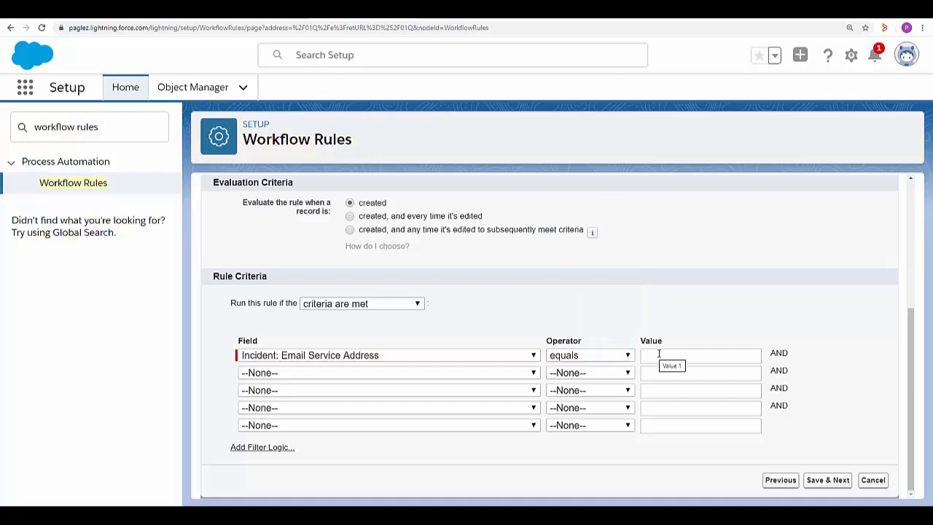
left_click(660, 355)
key("ctrl+v")
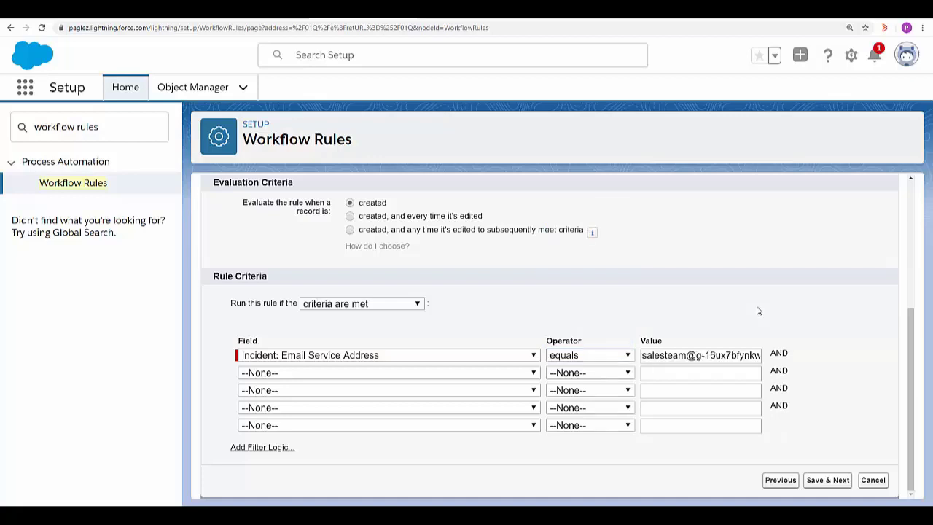
Add a new named field update action that updates the incident Owner field.
left_click(828, 479)
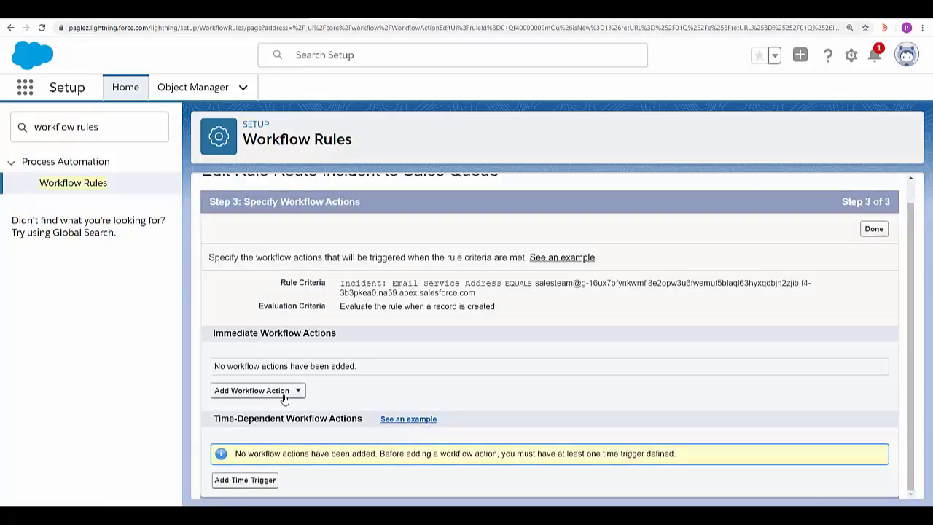
left_click(285, 394)
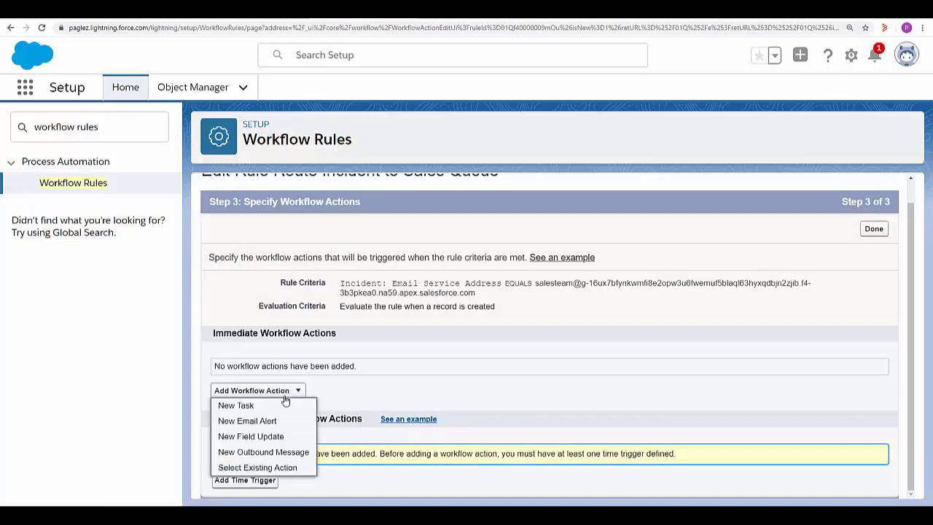
left_click(260, 437)
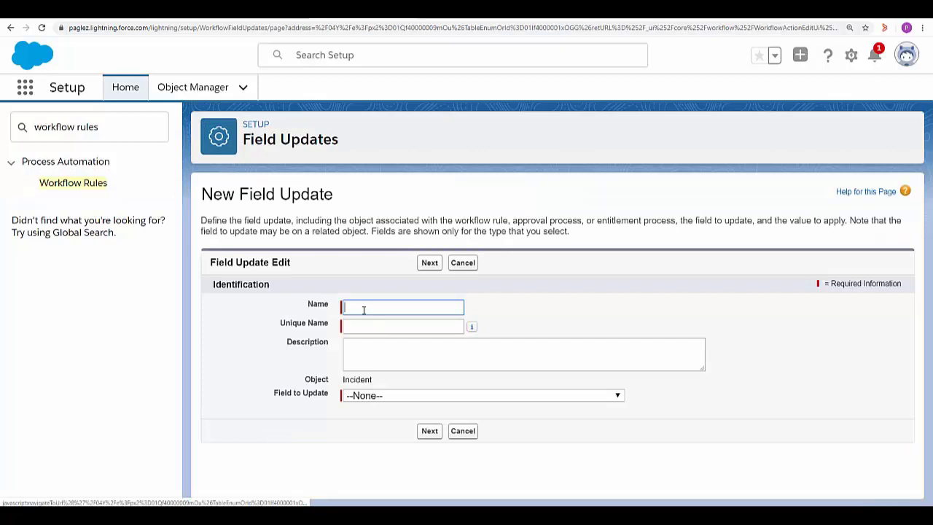
key("ctrl+v")
left_click(365, 350)
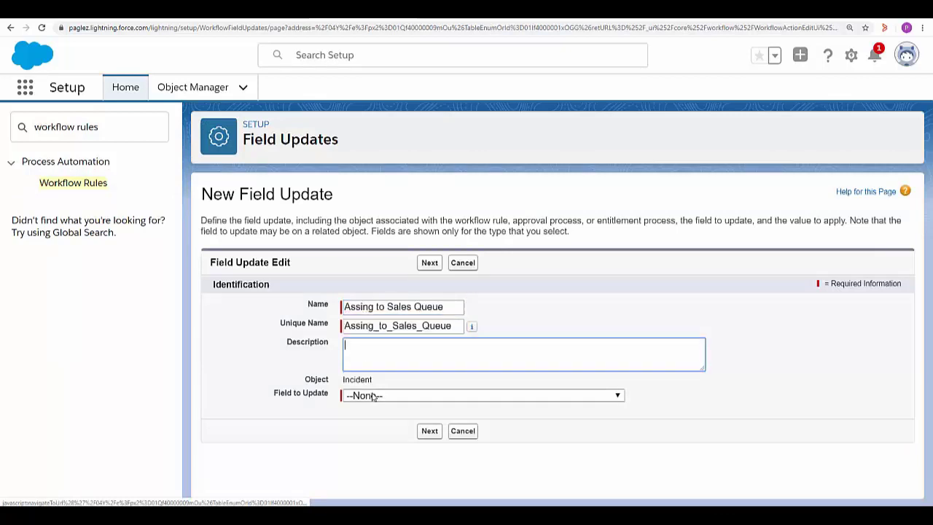
left_click(373, 396)
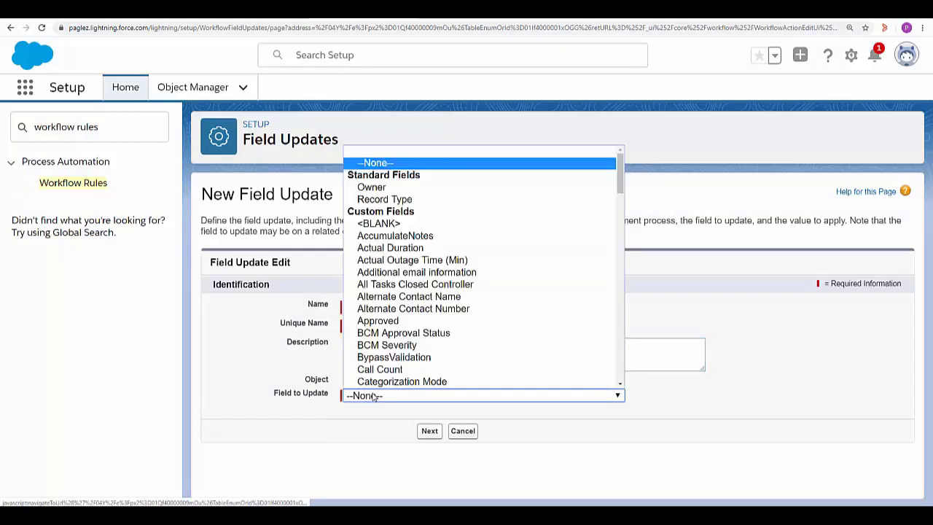
left_click(377, 191)
left_click(423, 431)
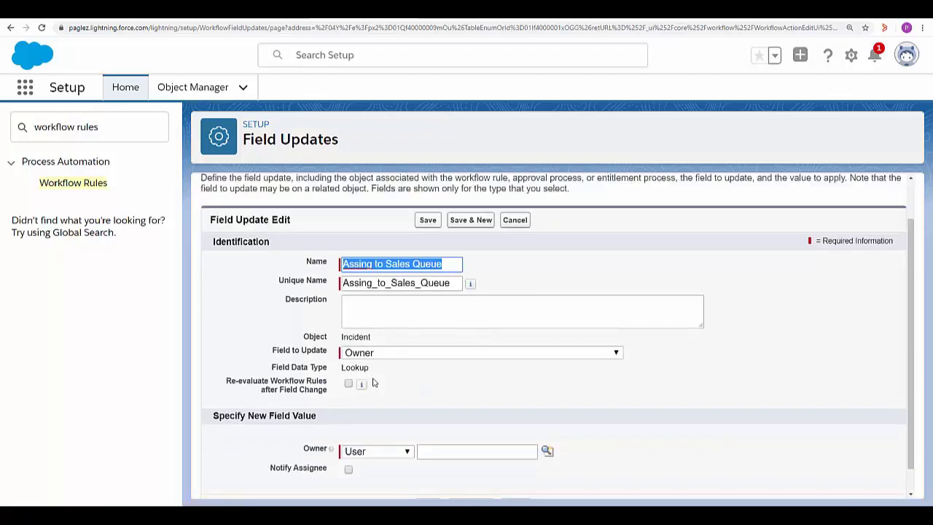
Make Sales Queue the new owner, save the field update, and activate the rule.
scroll(373, 383, "down", 1)
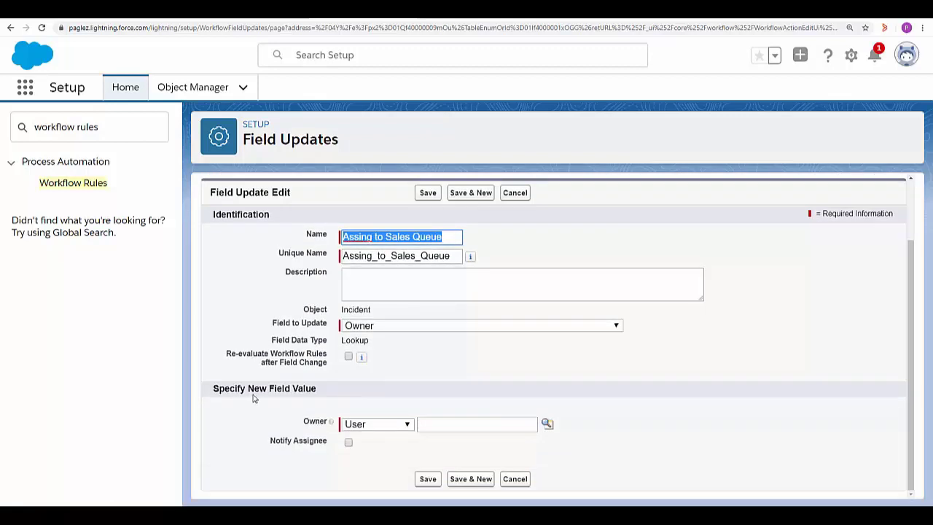
left_click(380, 425)
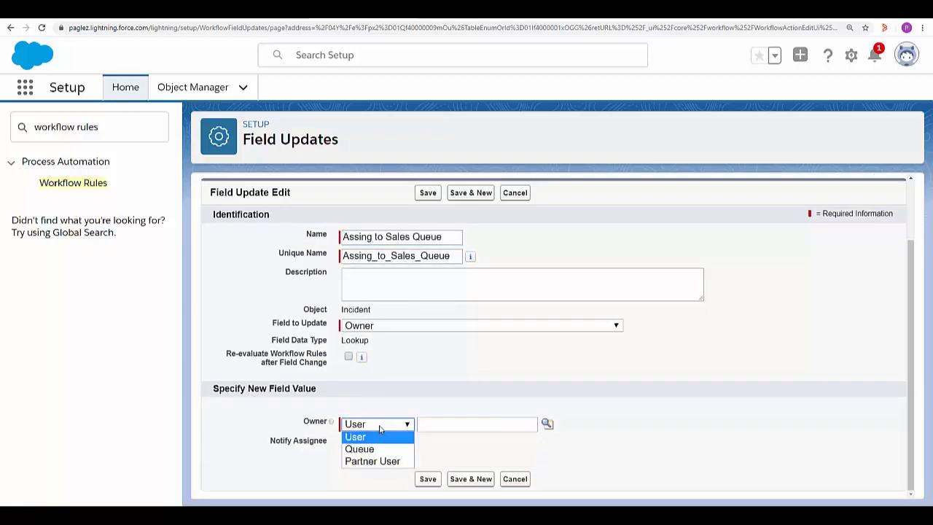
left_click(360, 449)
left_click(547, 424)
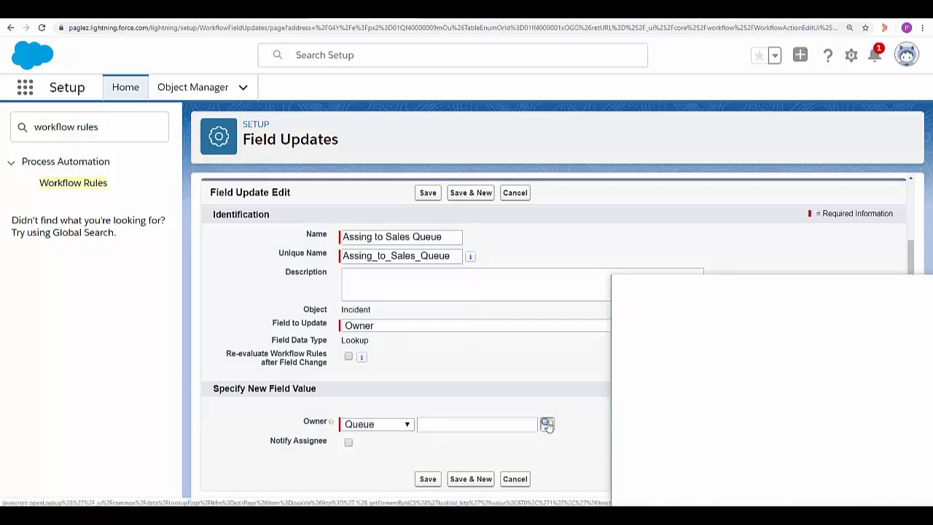
type("Sales")
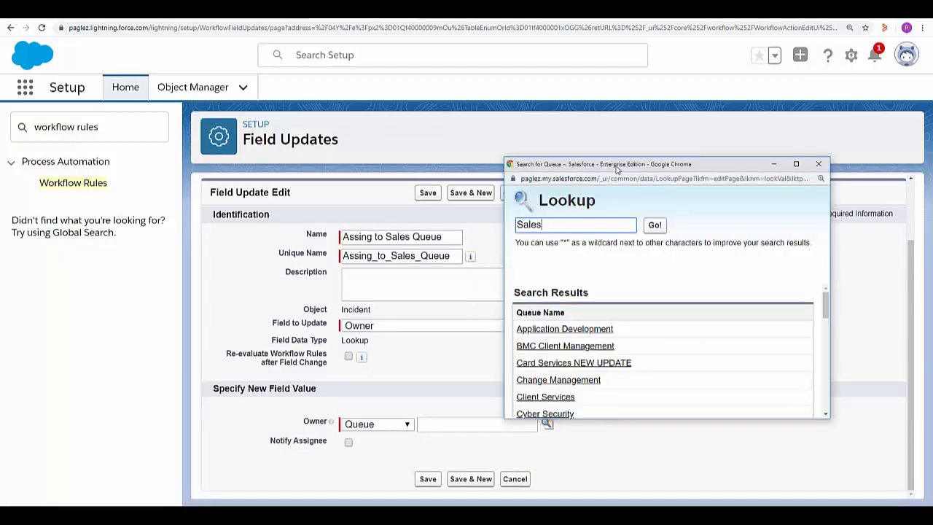
key("Return")
left_click(542, 340)
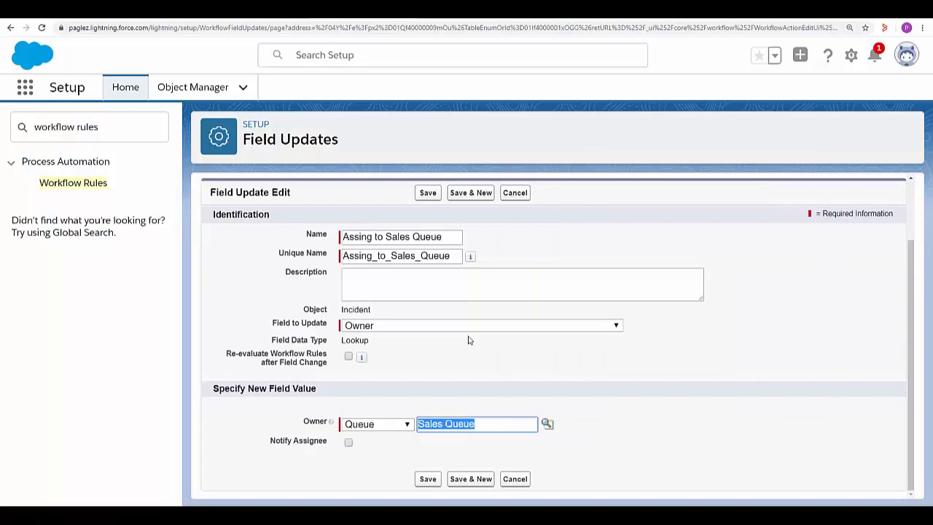
left_click(428, 194)
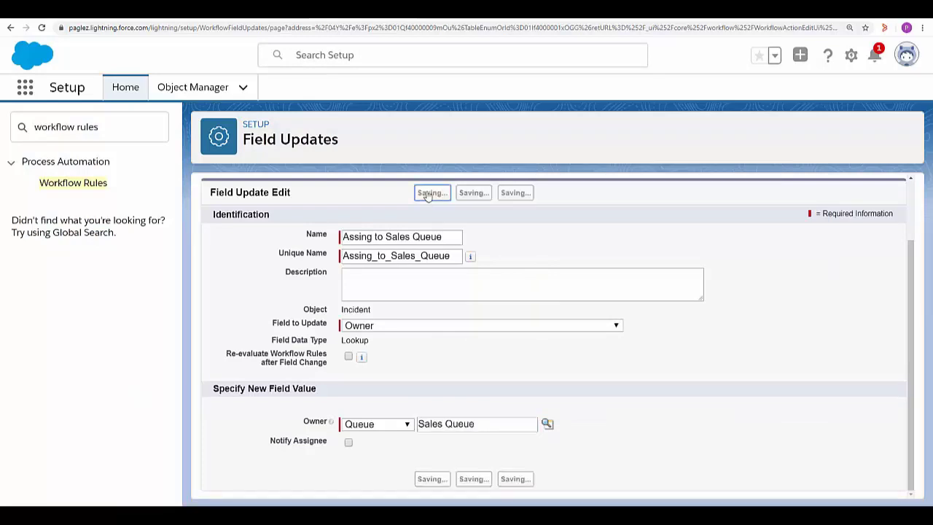
left_click(872, 253)
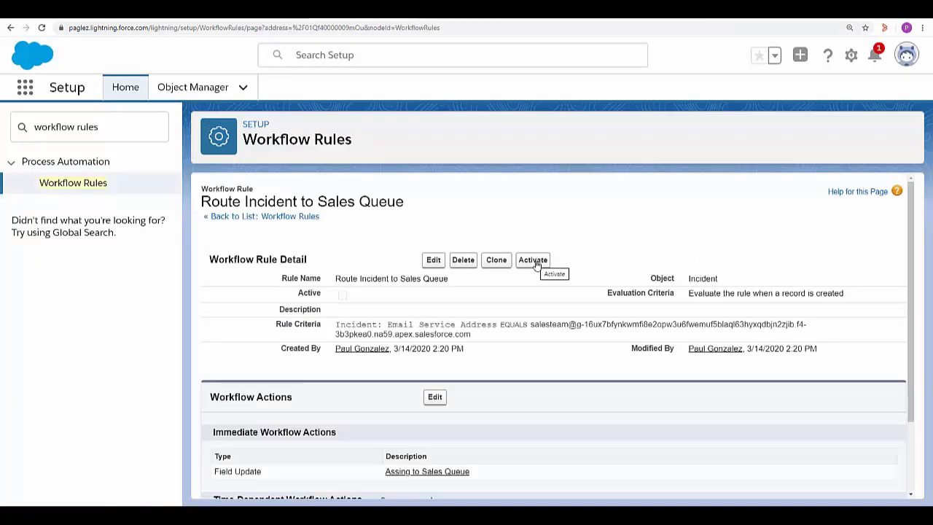
left_click(534, 260)
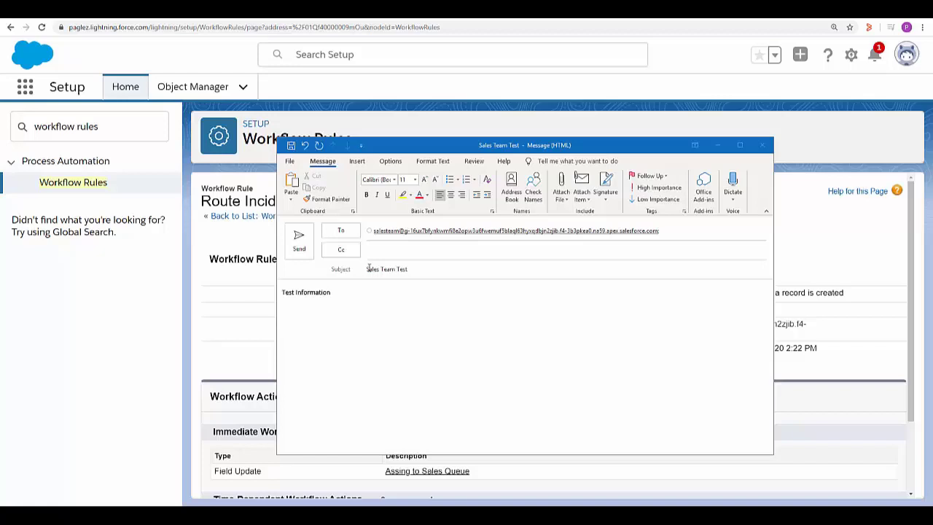
Send the 'Sales Team Test' email to the SalesTeam service address.
left_click(301, 248)
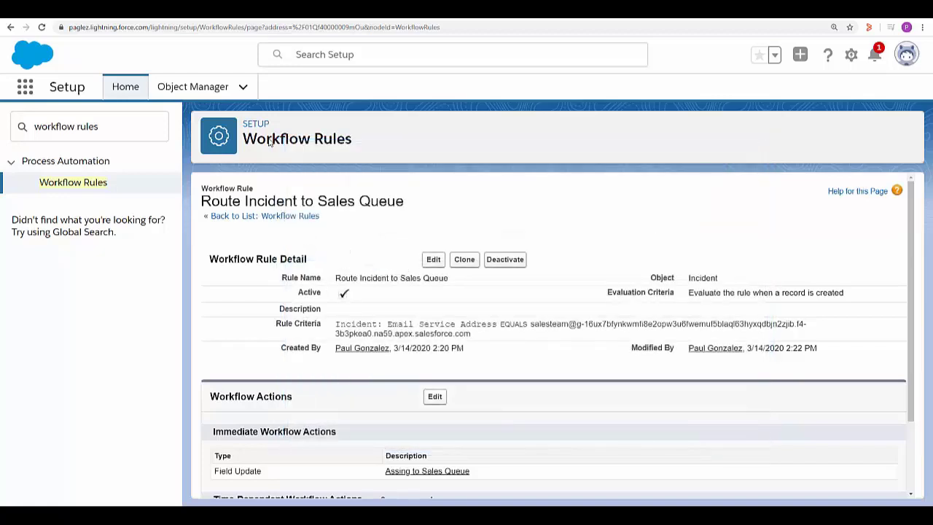
Open incident IN00001330 and confirm Sales Queue ownership and the history change from QueueGeneral.
left_click(284, 16)
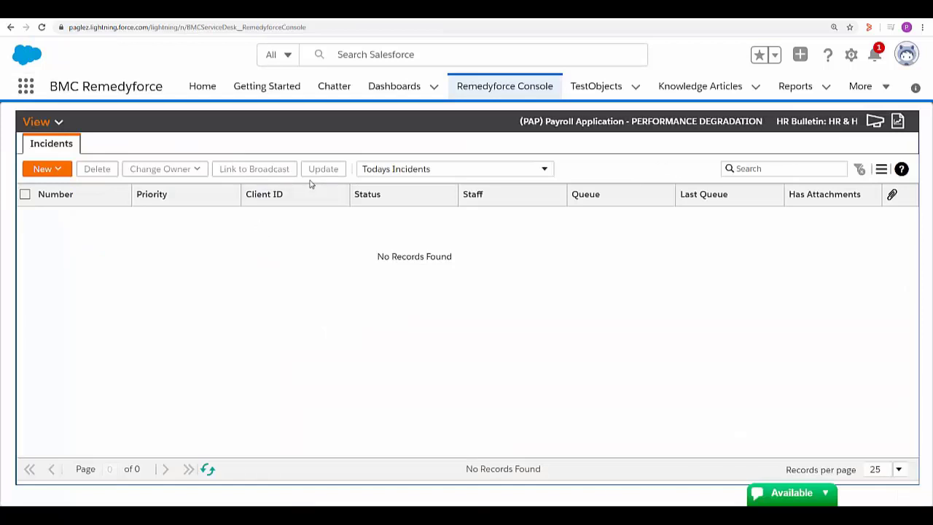
left_click(208, 470)
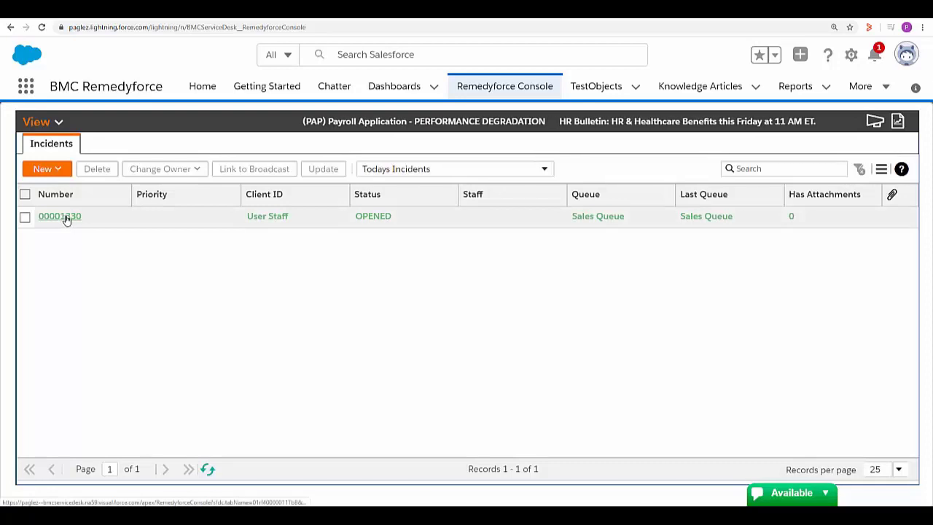
left_click(66, 218)
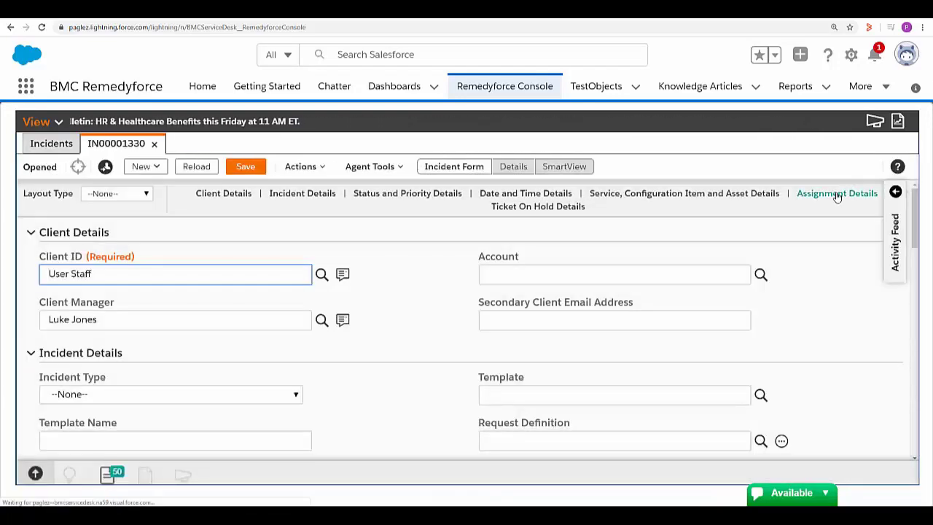
left_click(838, 194)
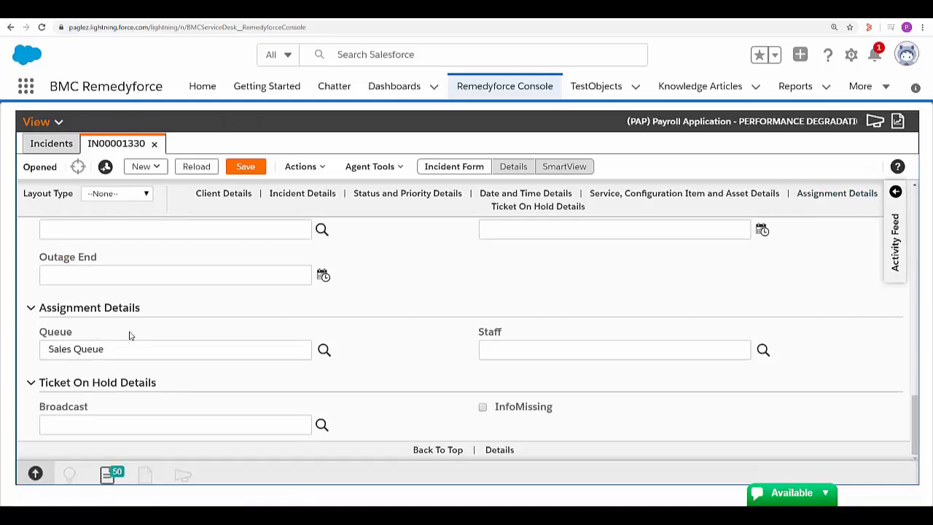
left_click(522, 170)
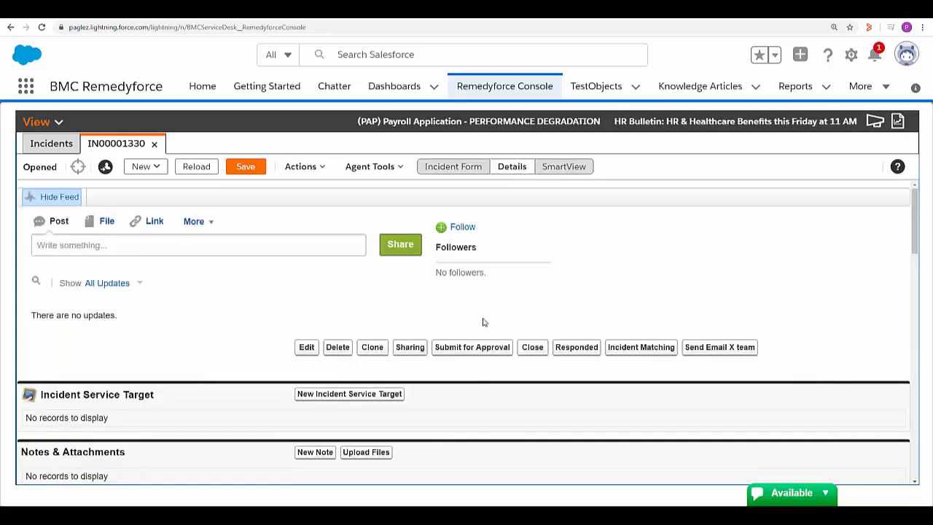
scroll(481, 320, "down", 10)
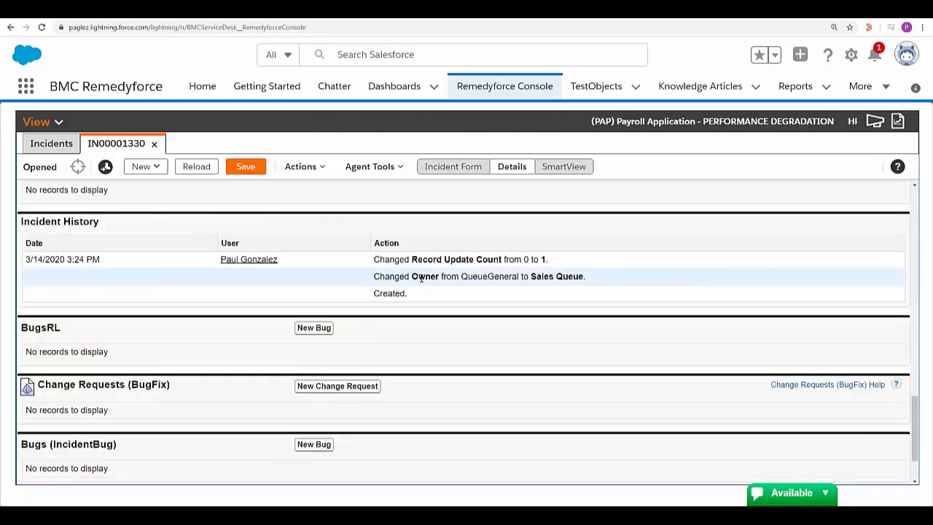